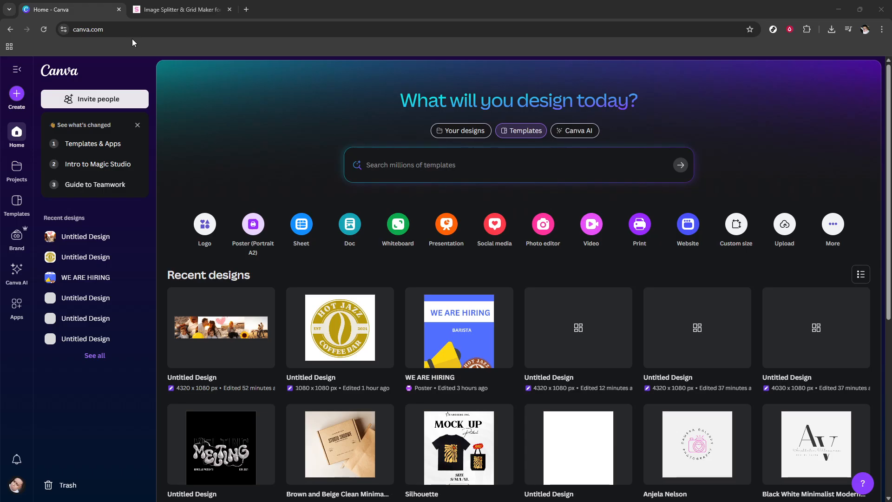
left_click(110, 28)
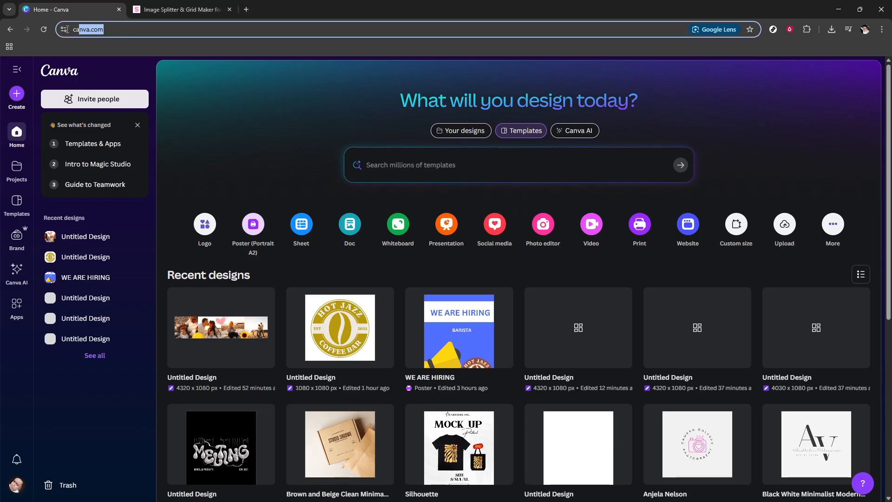
left_click(119, 26)
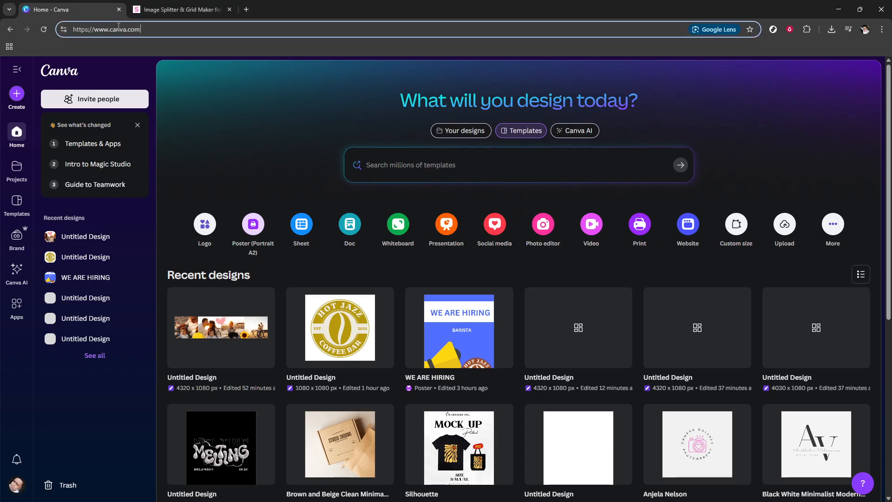
left_click(308, 168)
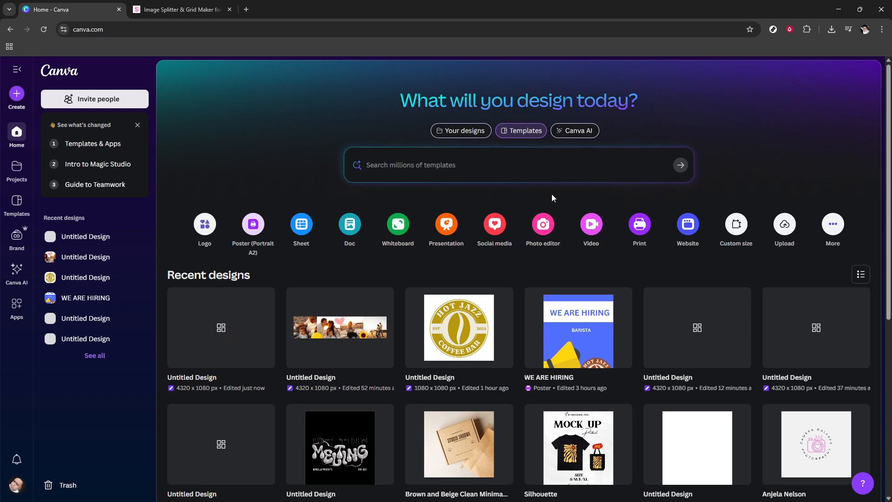
Create a new custom-size design 4320 px wide and 1080 px high.
left_click(739, 233)
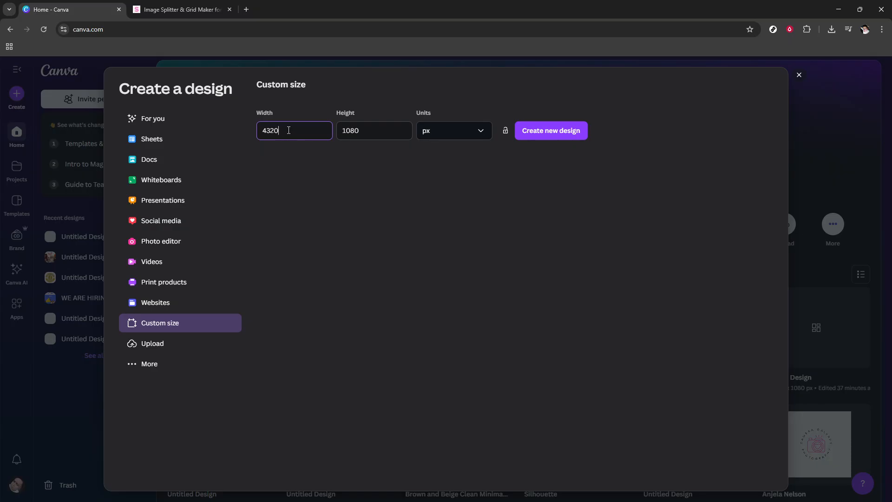
left_click_drag(277, 130, 262, 131)
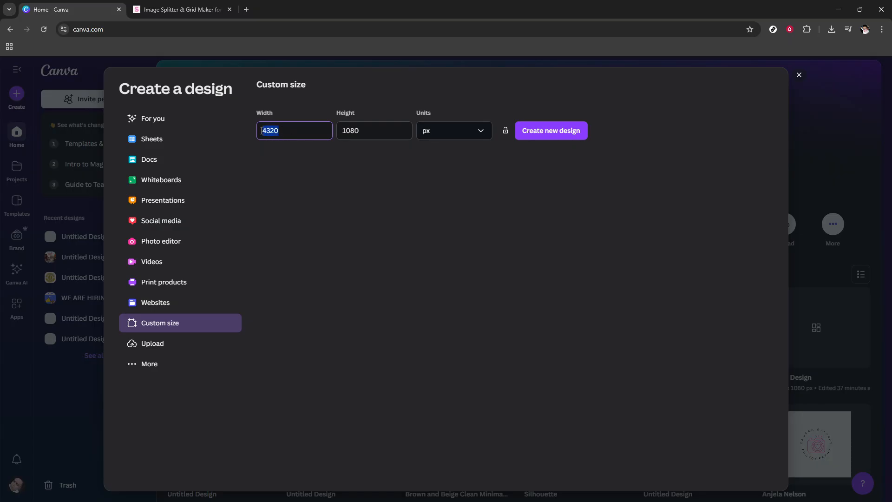
left_click(288, 132)
left_click_drag(376, 132, 344, 132)
left_click(367, 132)
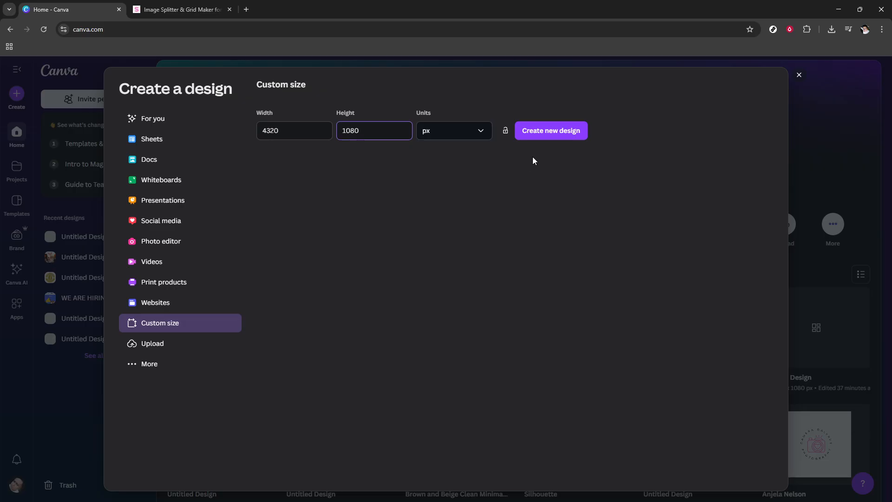
left_click(550, 135)
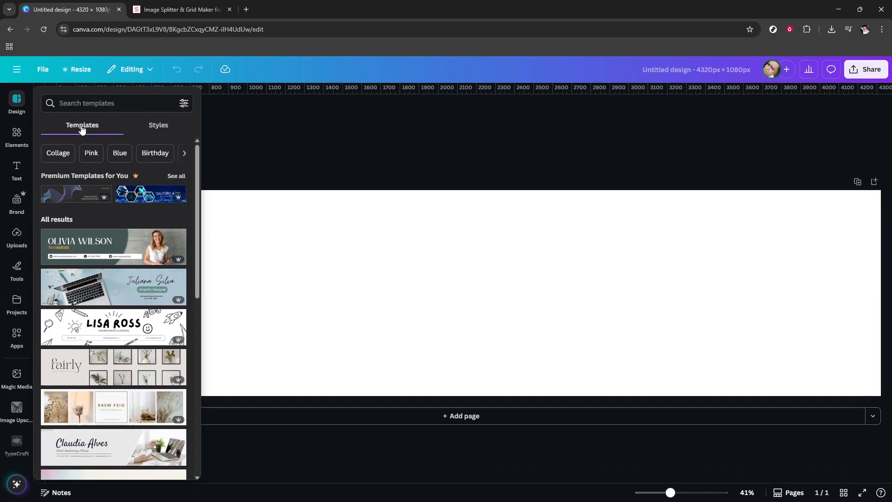
Browse the Collage templates and apply the four-photo wedding photography banner to the blank page.
left_click(58, 155)
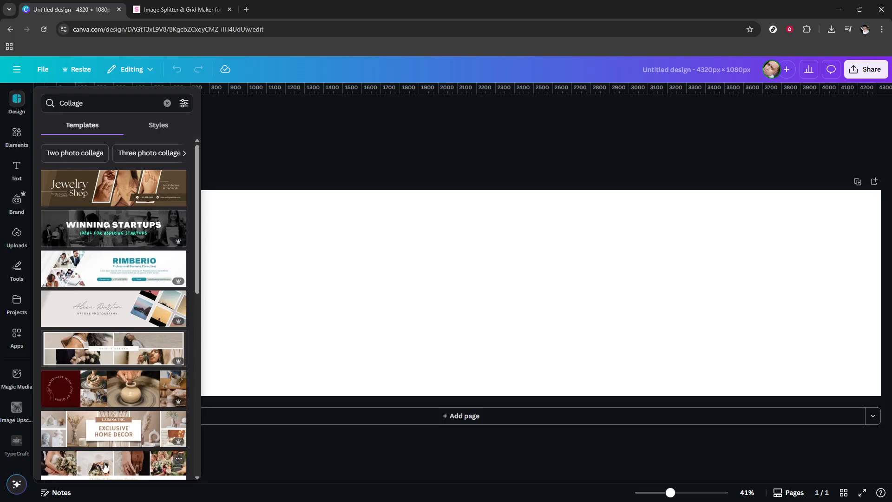
left_click_drag(100, 468, 255, 232)
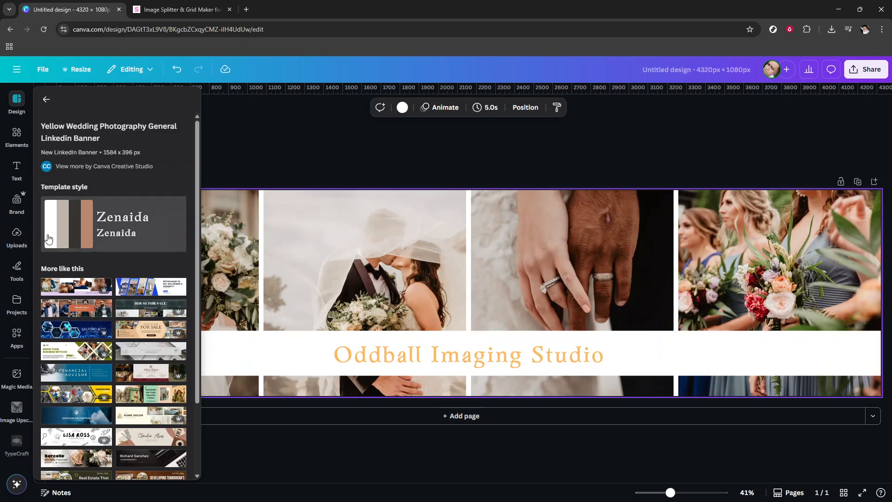
Replace the banner's four wedding photos, in order, with the uploaded beach photos of the couple, boy with parents, toddler and standing family.
left_click(9, 239)
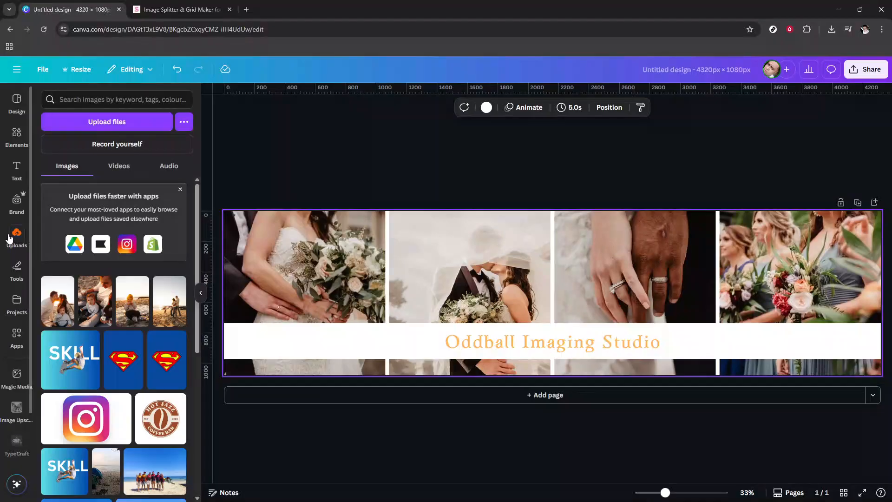
left_click_drag(57, 300, 260, 273)
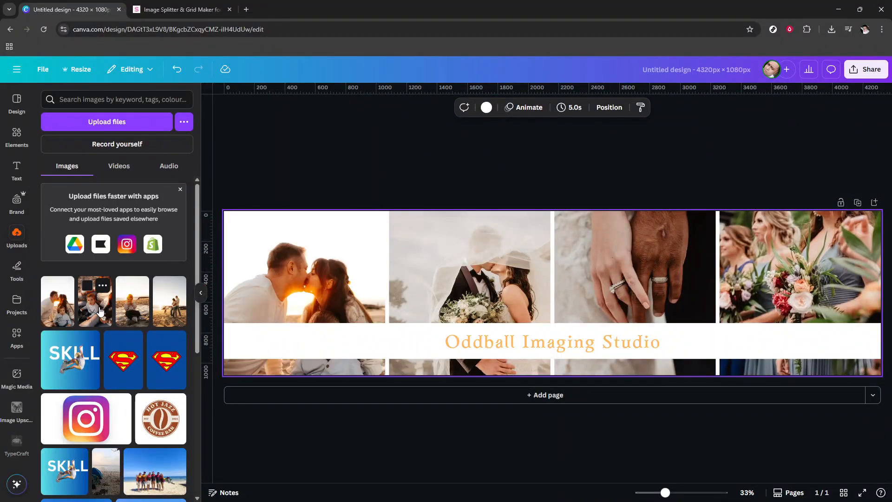
left_click_drag(100, 312, 436, 289)
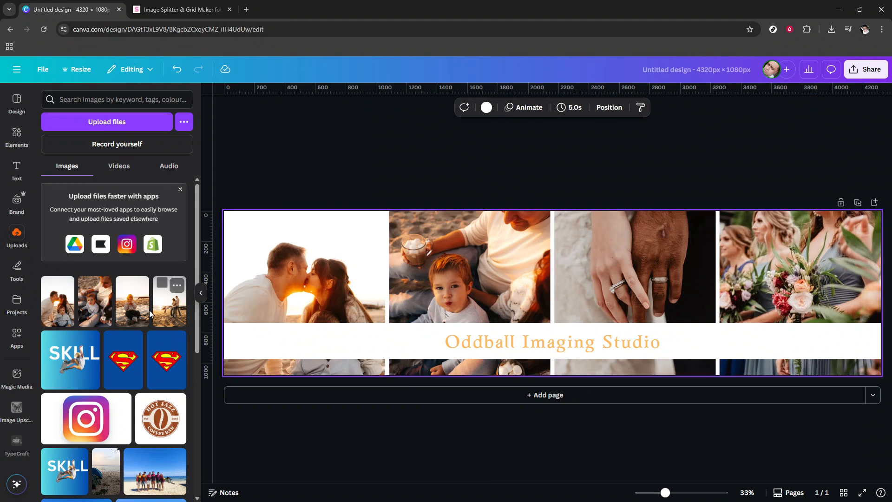
left_click_drag(149, 315, 548, 279)
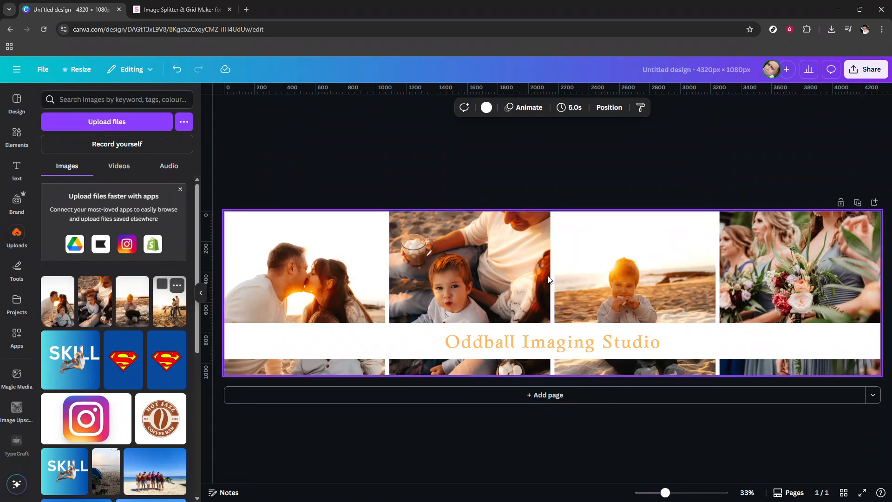
left_click_drag(179, 318, 743, 266)
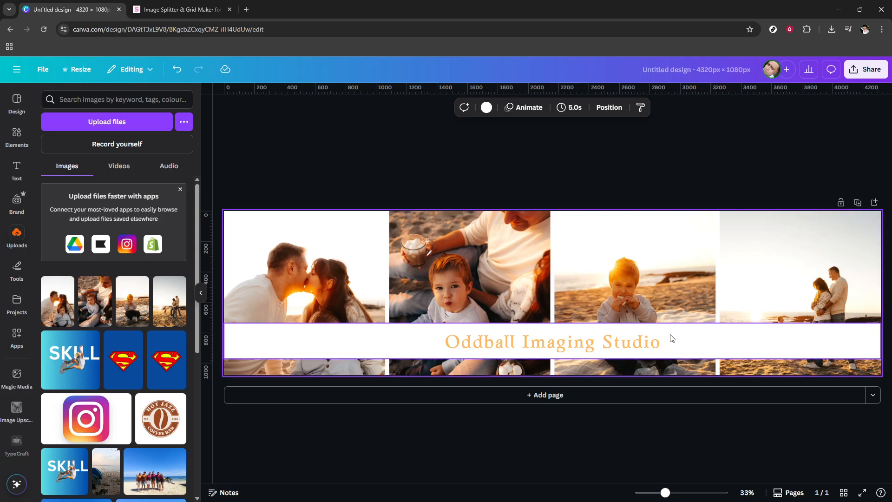
Replace the "Oddball Imaging Studio" text on the white strip with "FAMILY IS LOVE".
left_click(638, 344)
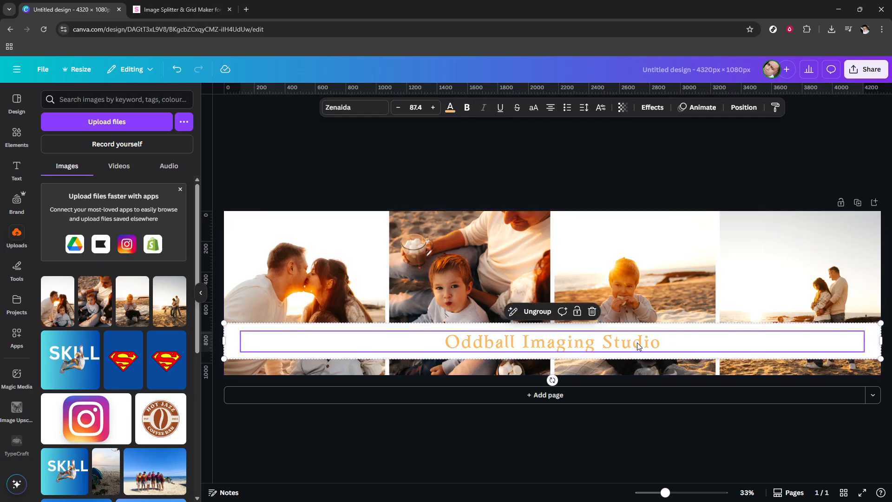
left_click(637, 342)
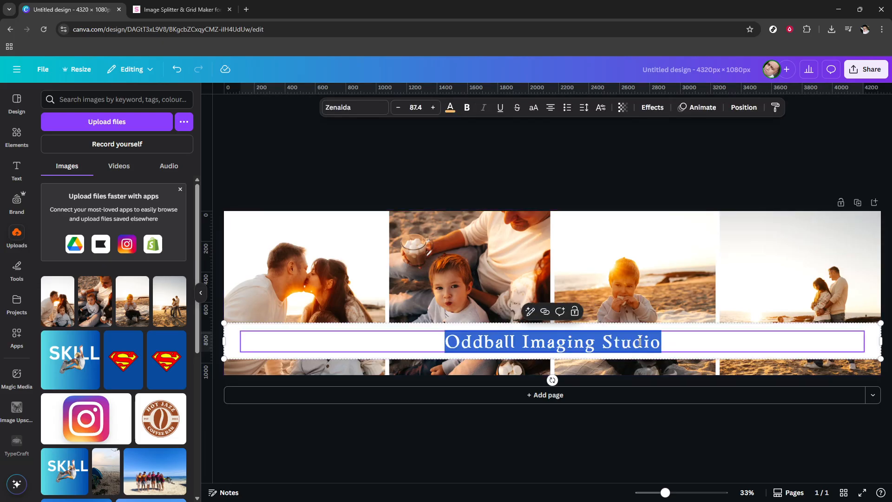
type("DAMILY")
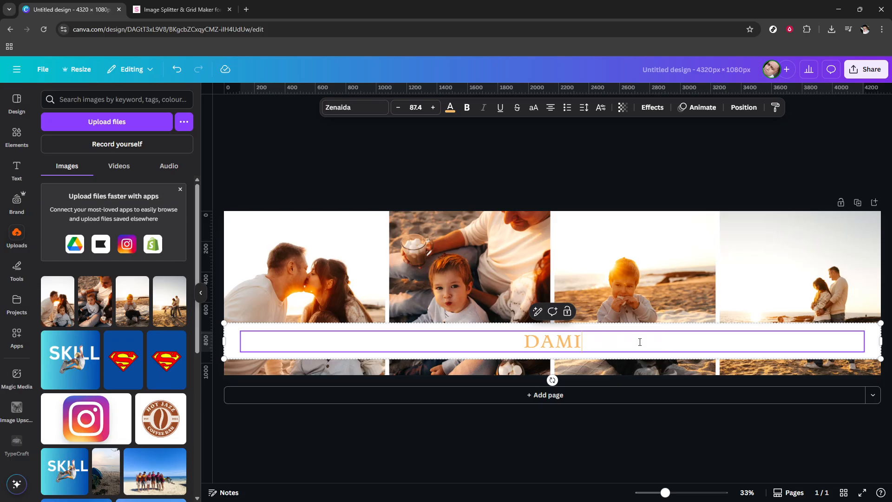
key("BackSpace")
key("BackSpace")
key("BackSpace")
key("BackSpace")
key("BackSpace")
key("BackSpace")
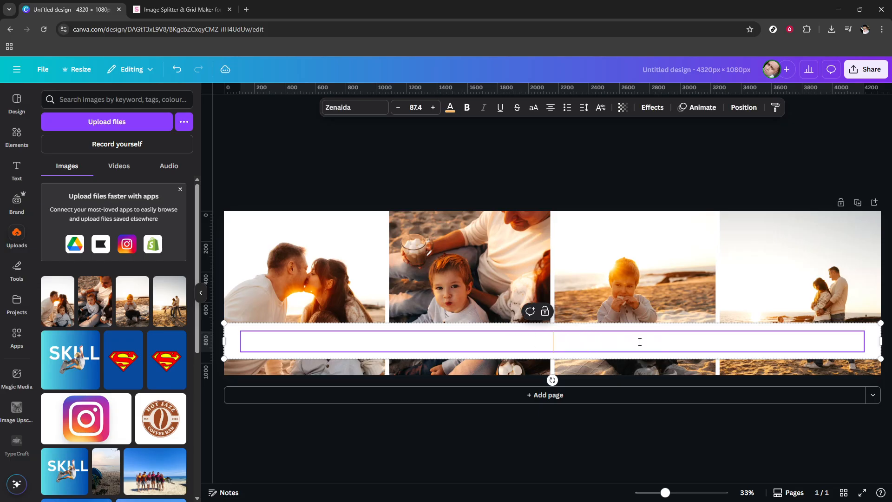
type("FAMILY I")
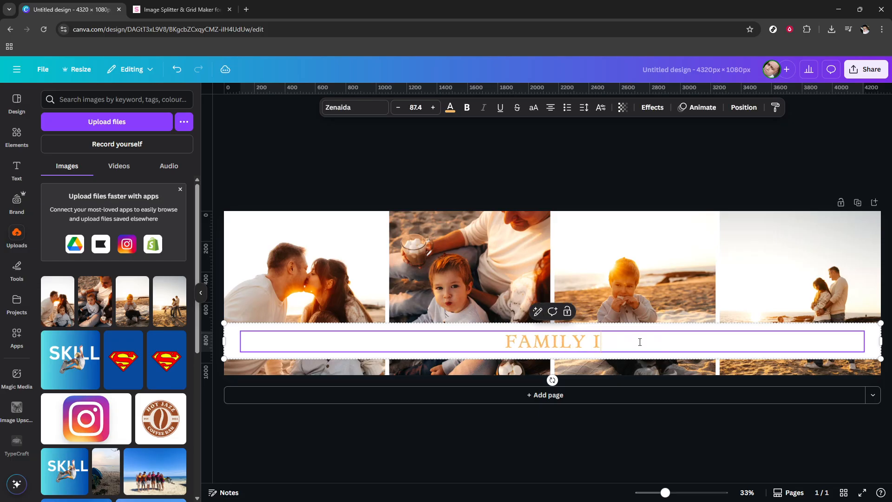
type("S LOVE")
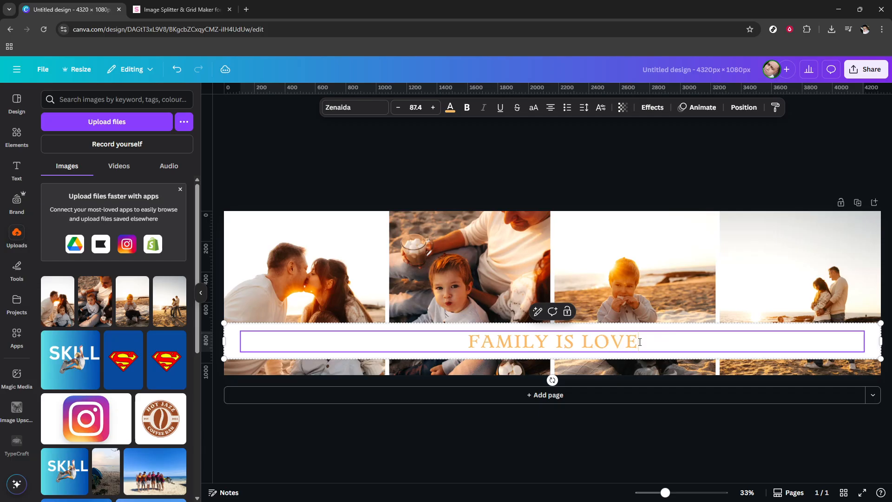
left_click(547, 438)
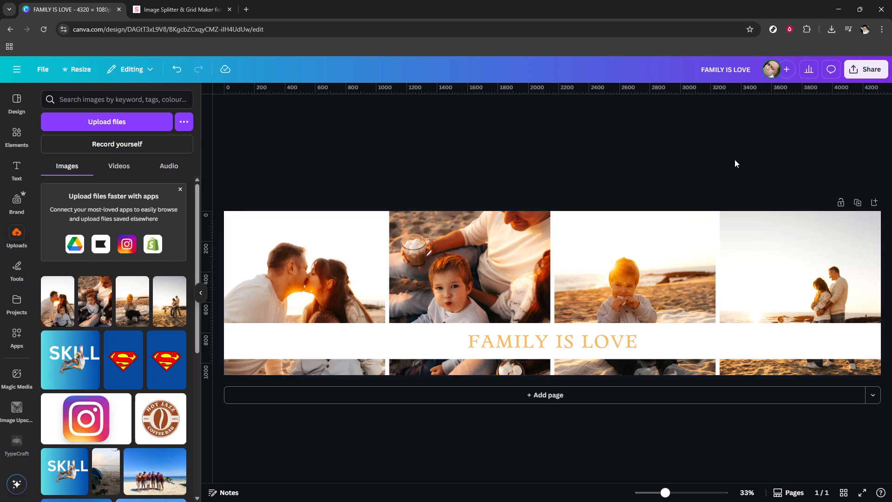
Search the elements for "LOVE" and place the red fingerprint heart graphic just before the FAMILY IS LOVE text.
left_click(12, 139)
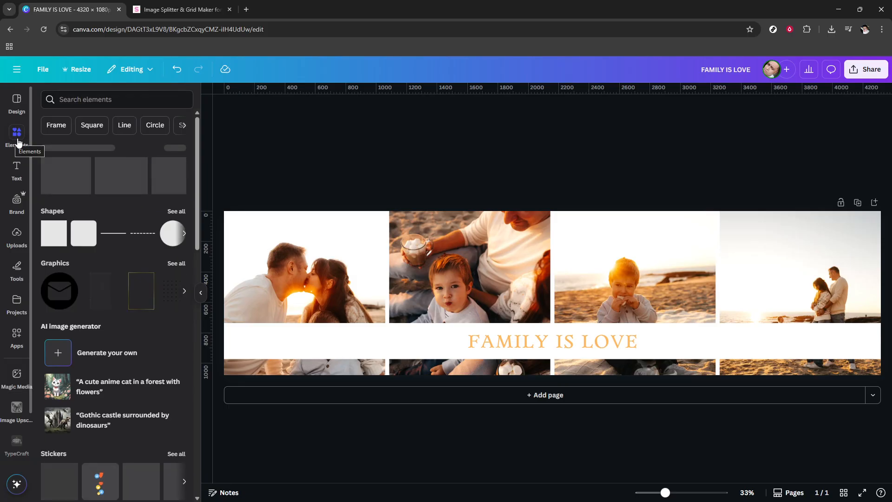
left_click(85, 101)
type("LOV")
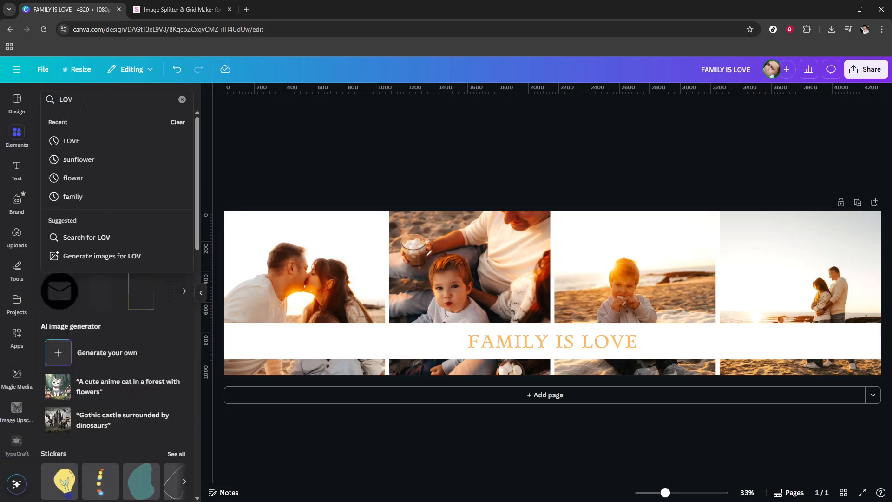
type("E")
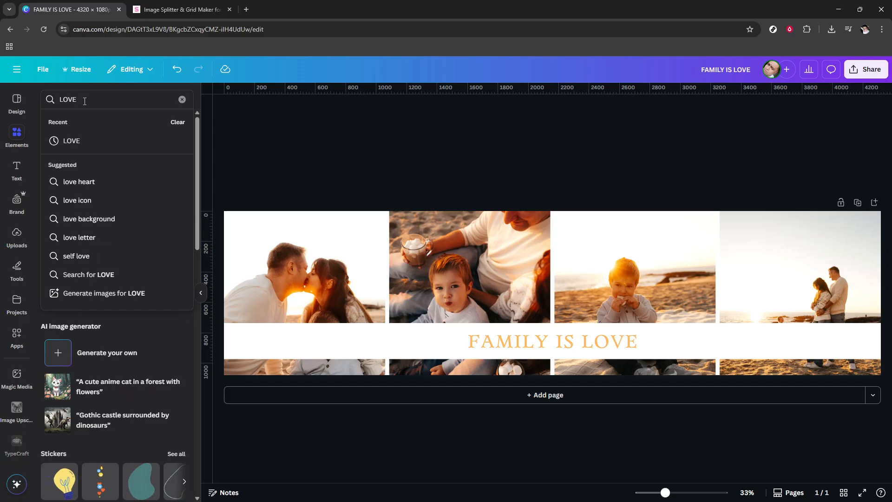
key("Return")
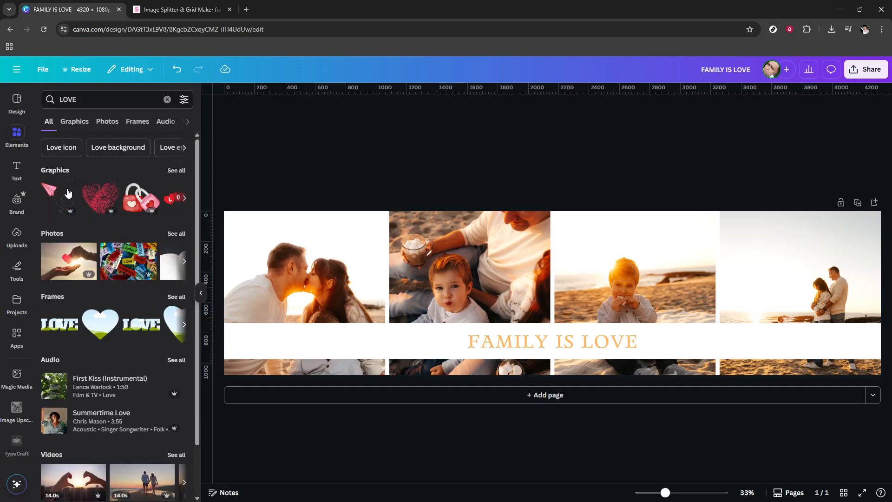
left_click_drag(100, 193, 401, 308)
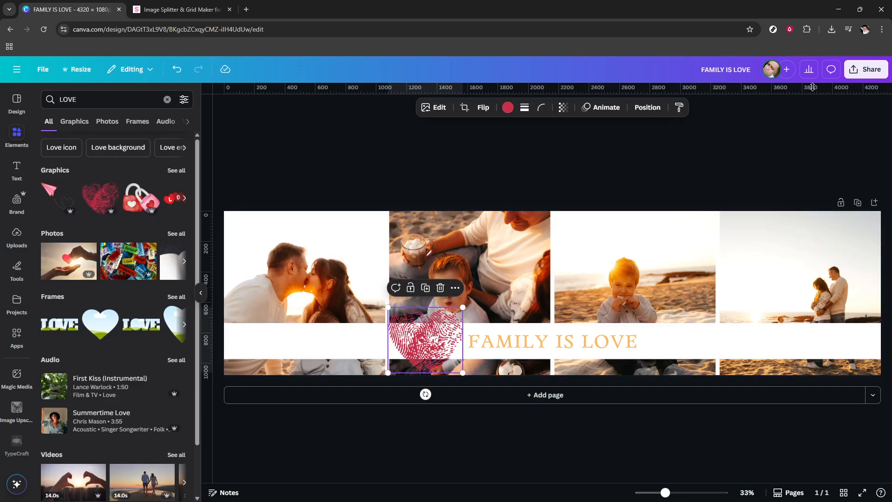
Download the design as a JPG file.
left_click(863, 76)
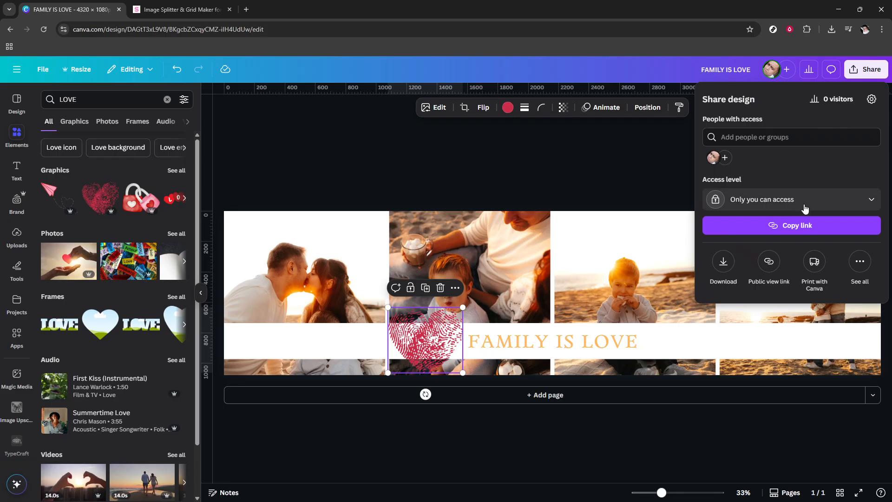
left_click(726, 264)
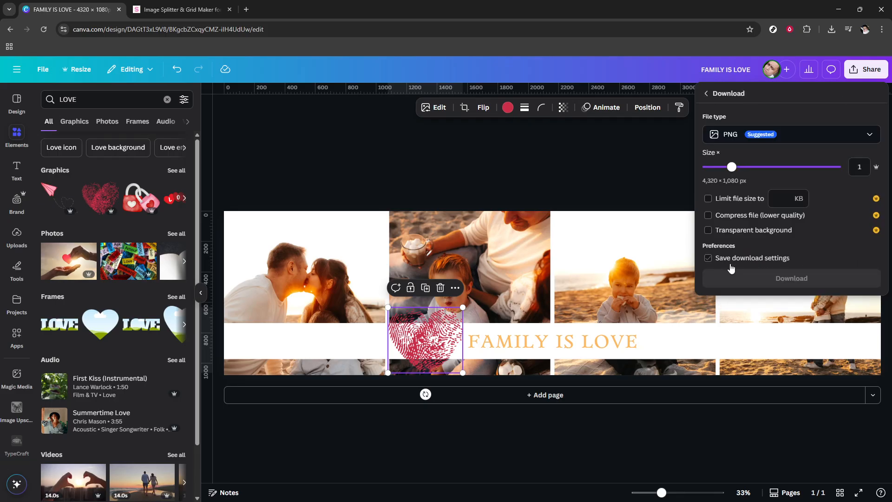
left_click(757, 130)
left_click(740, 171)
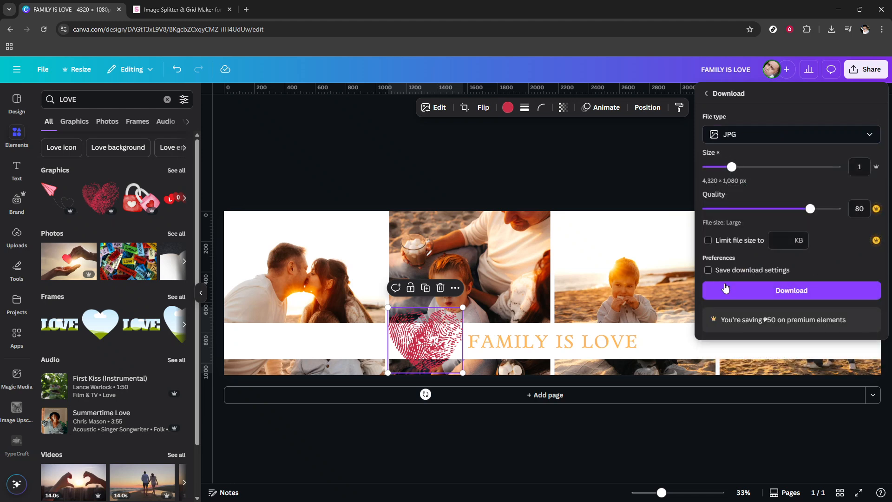
left_click(727, 292)
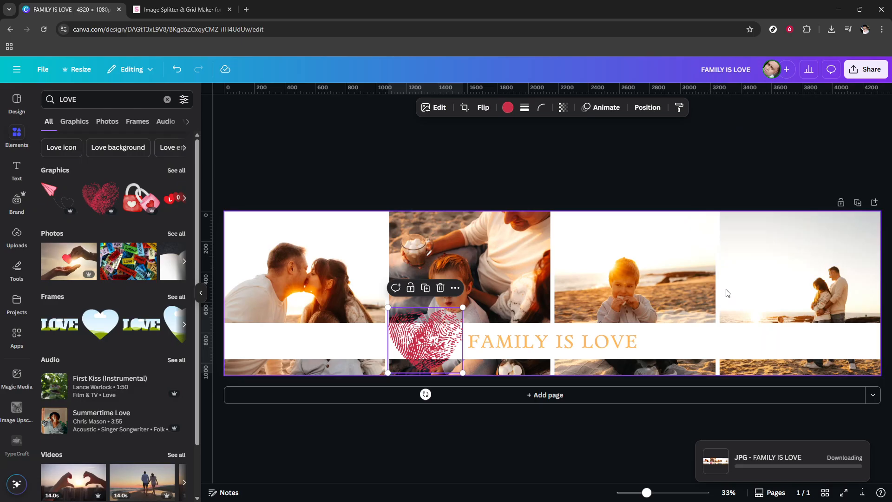
Switch to the My Social Boutique image splitter page and load the downloaded FAMILY IS LOVE (2).jpg into its upload area.
left_click(179, 8)
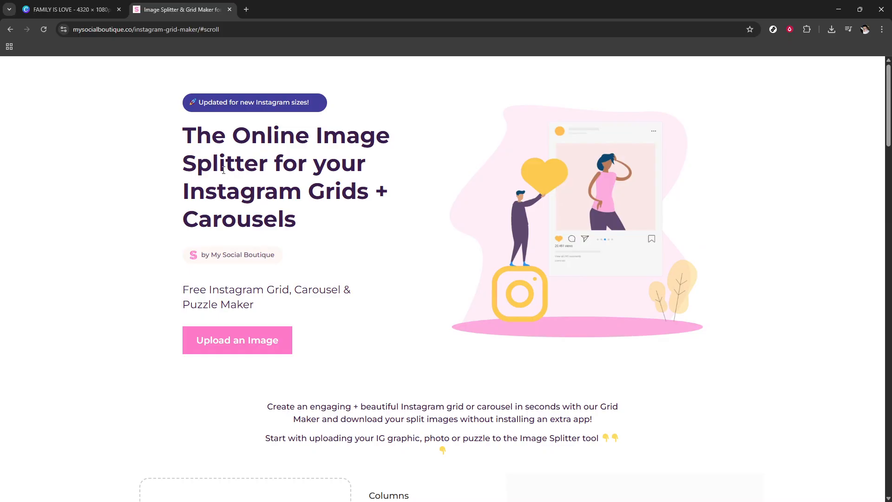
scroll(343, 288, "down", 3)
scroll(341, 288, "down", 2)
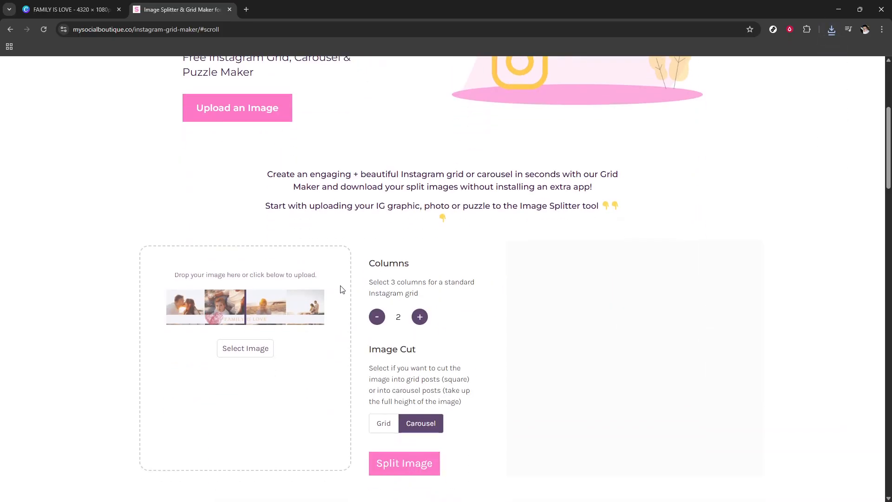
left_click(832, 30)
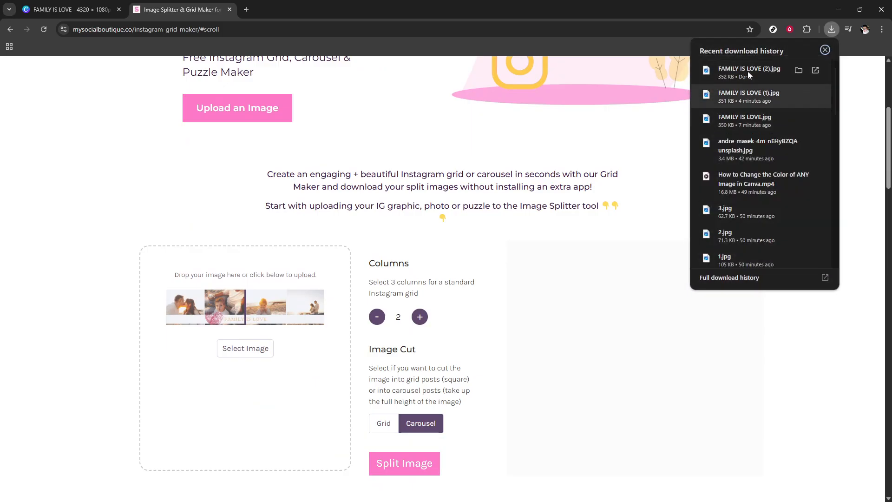
left_click_drag(748, 71, 228, 335)
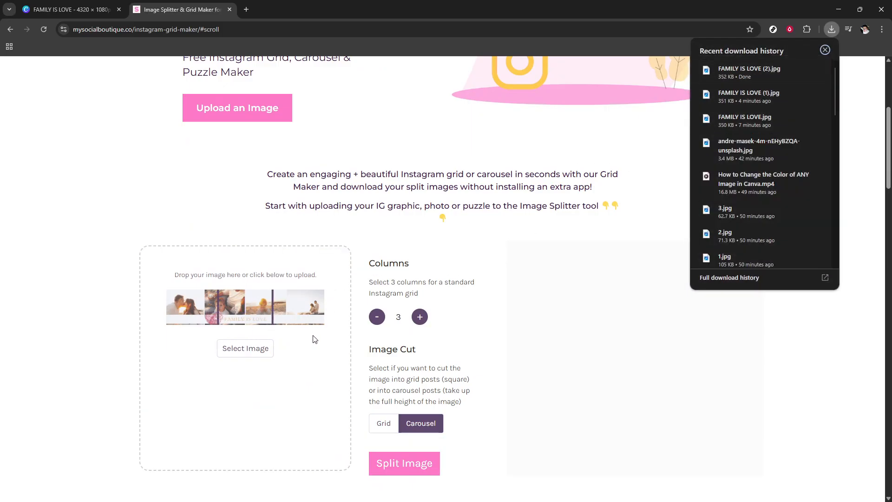
Set the columns to 4 and split the image with the Carousel cut.
left_click(420, 317)
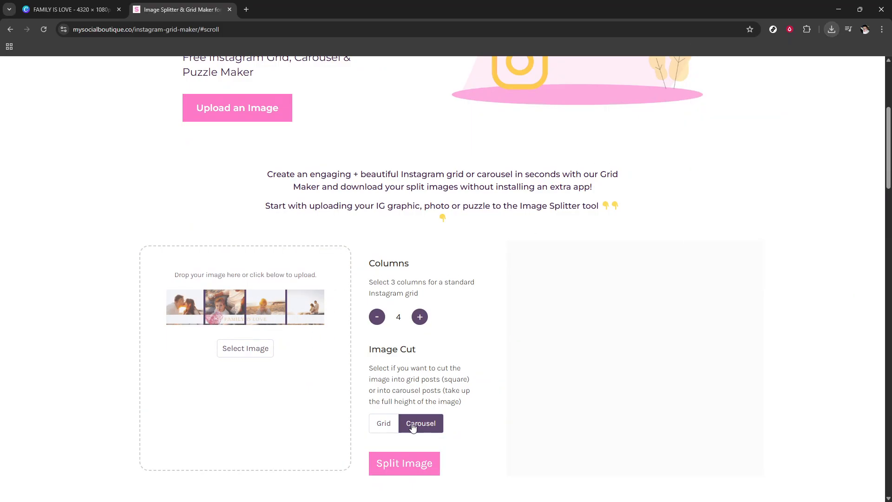
left_click(414, 465)
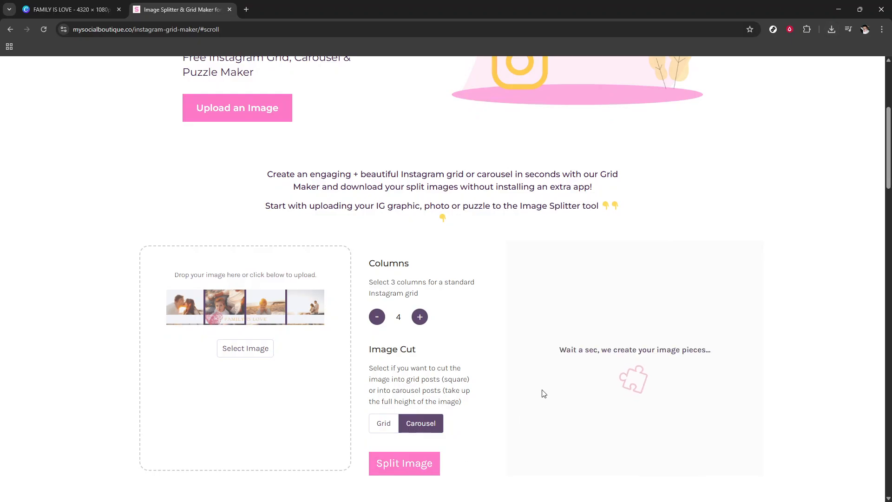
Download the first split carousel image, the one showing the kissing couple.
scroll(543, 394, "down", 2)
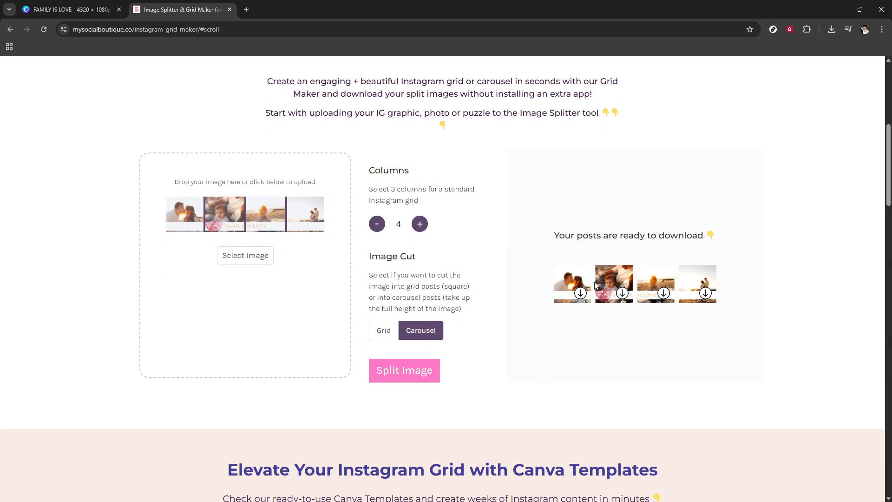
left_click(580, 293)
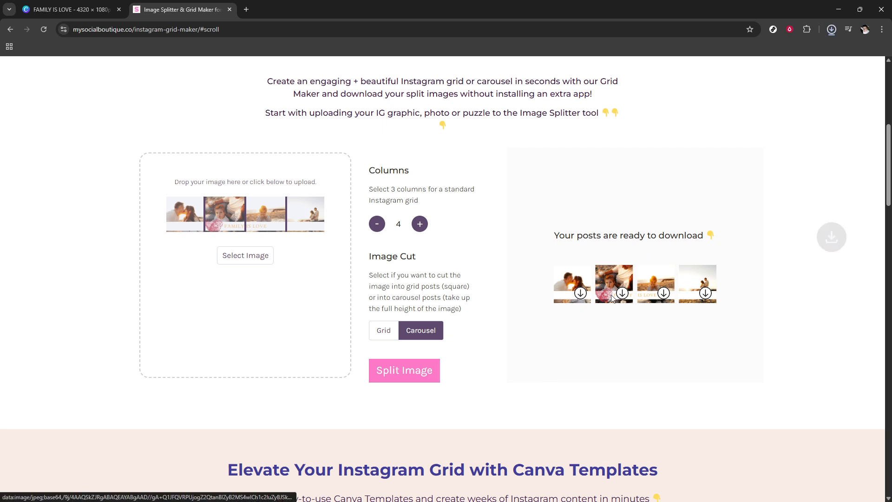